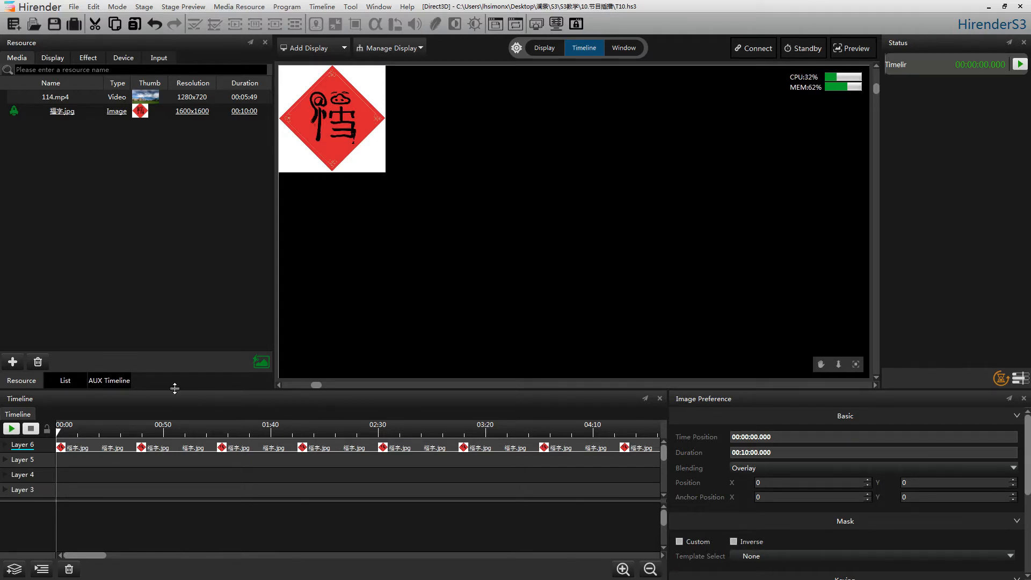
Step: Add a new auxiliary timeline and open it for editing
click(111, 383)
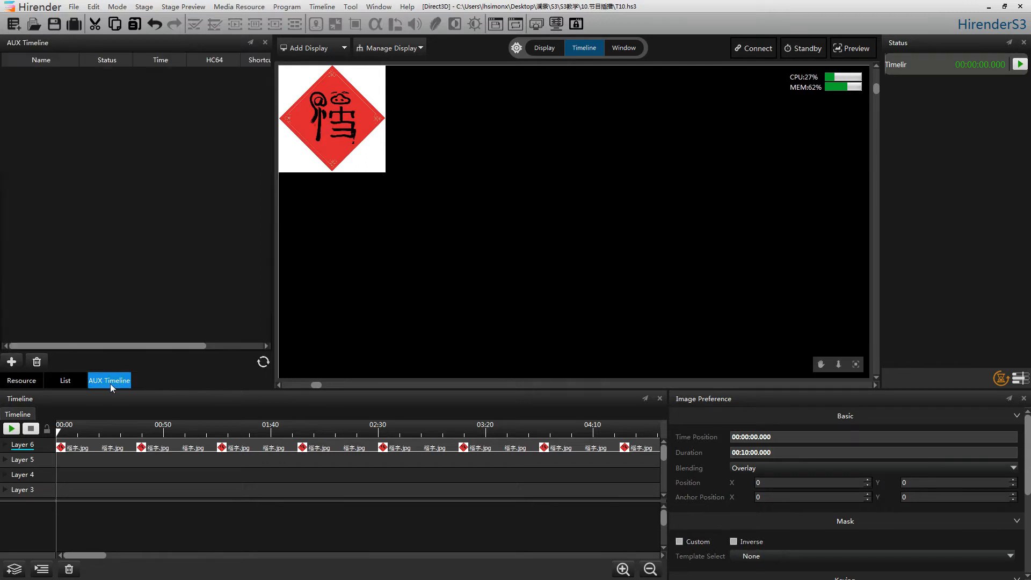
right_click(102, 126)
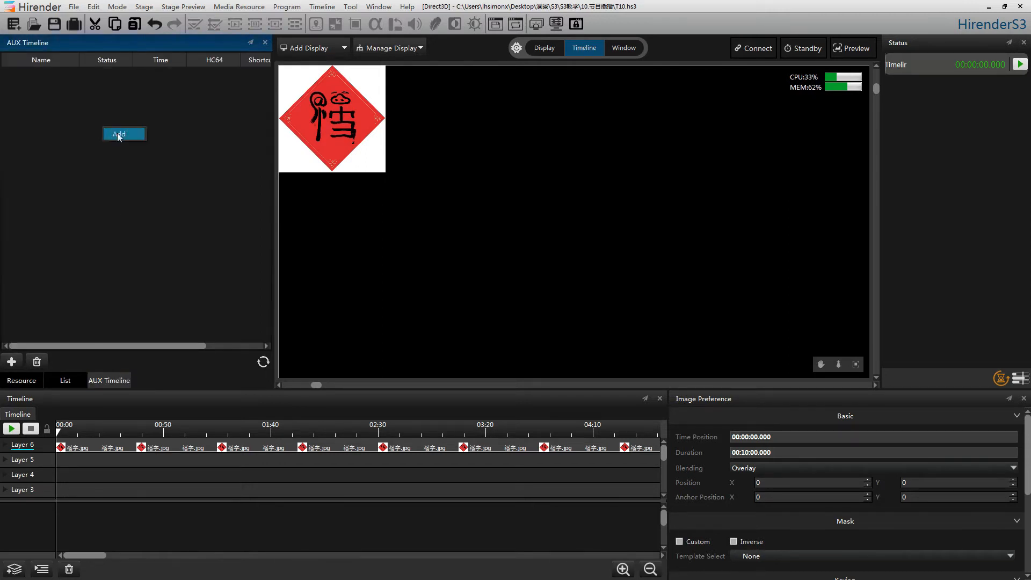
click(118, 133)
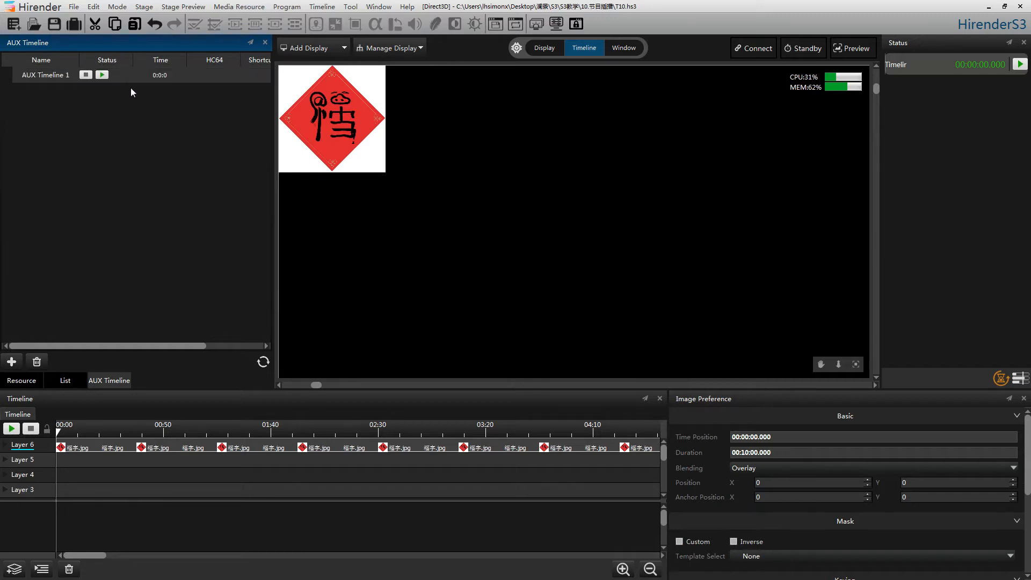
click(126, 76)
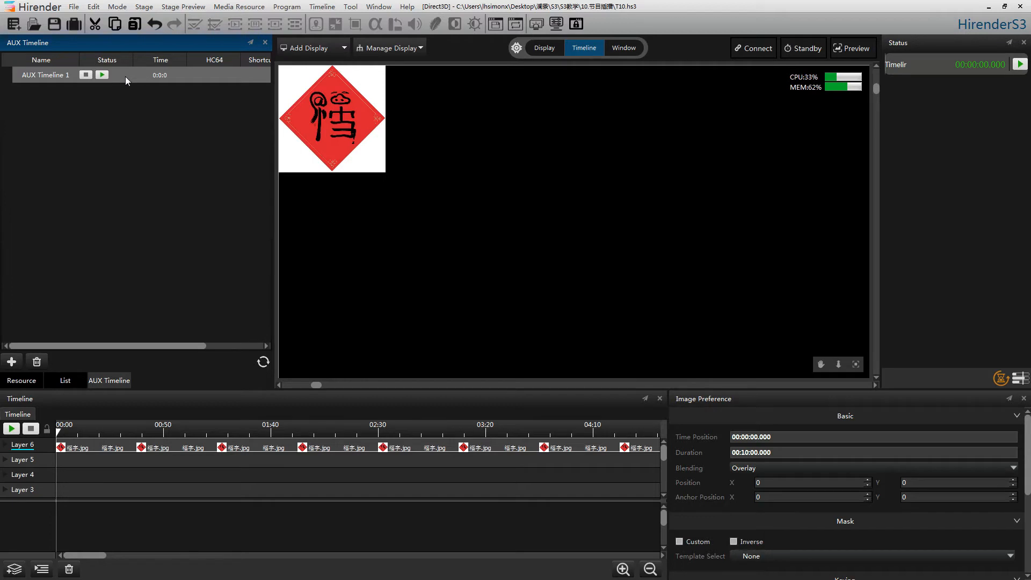
double_click(125, 76)
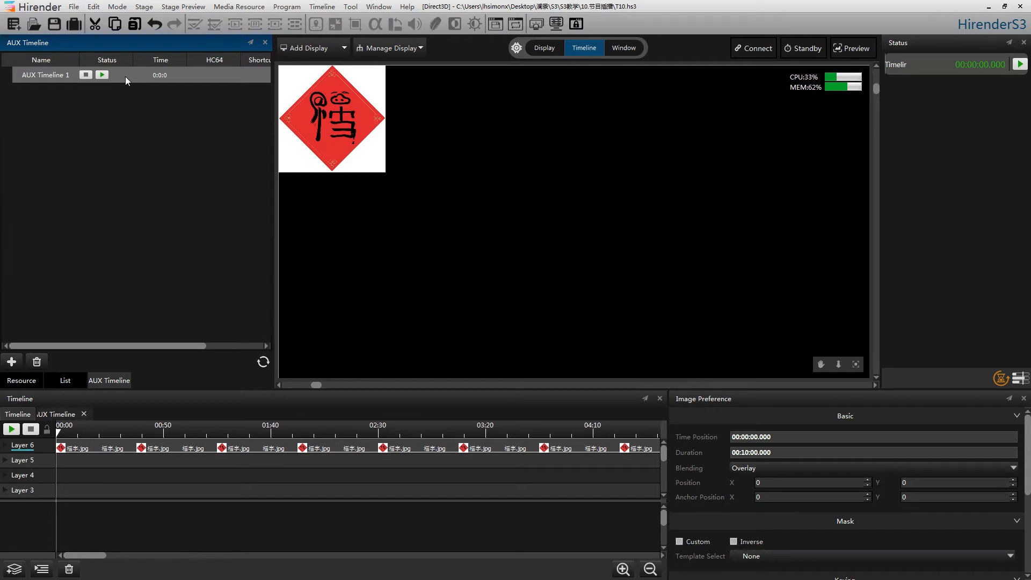
click(55, 415)
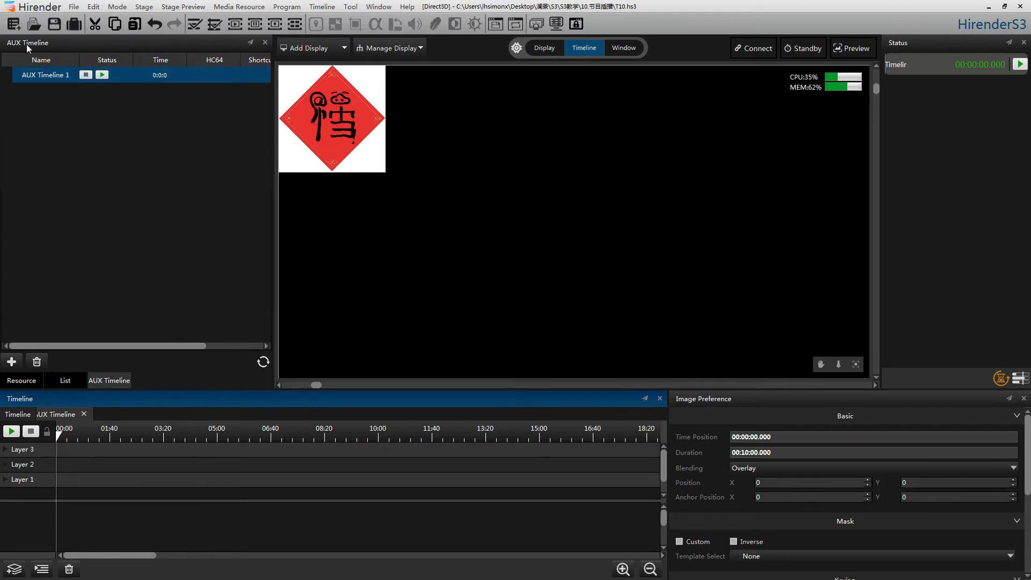
Step: Place 114.mp4 at the start of the auxiliary timeline's Layer 3, extend it to about 10:02, and move it to about X 3320, Y 696 on stage
click(28, 381)
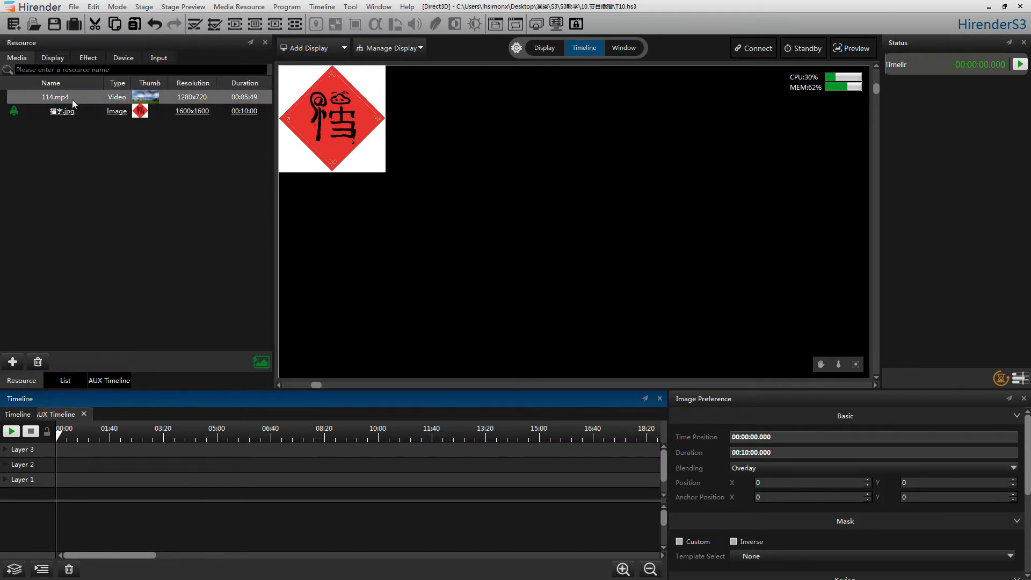
drag(74, 102, 90, 450)
drag(242, 450, 379, 449)
drag(323, 88, 356, 104)
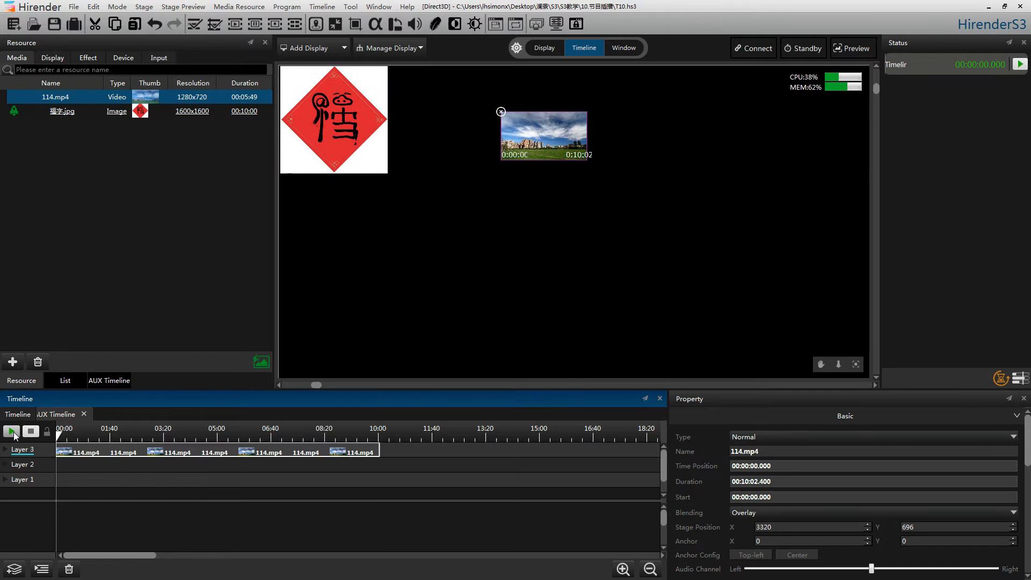
Step: Play the auxiliary and main timelines together, restart the main one, and stop the auxiliary one to check their independent playback
click(14, 434)
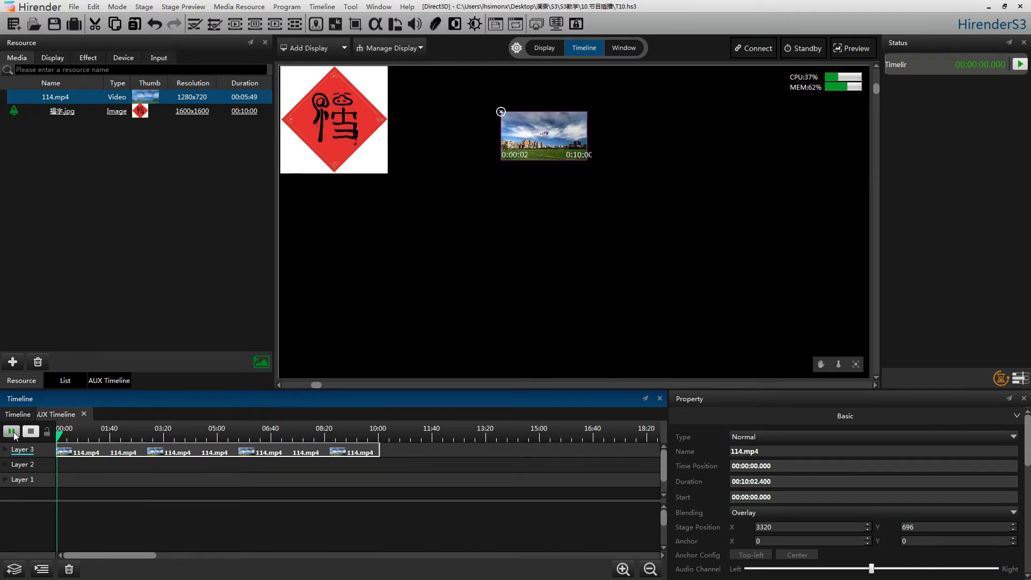
click(40, 414)
click(11, 429)
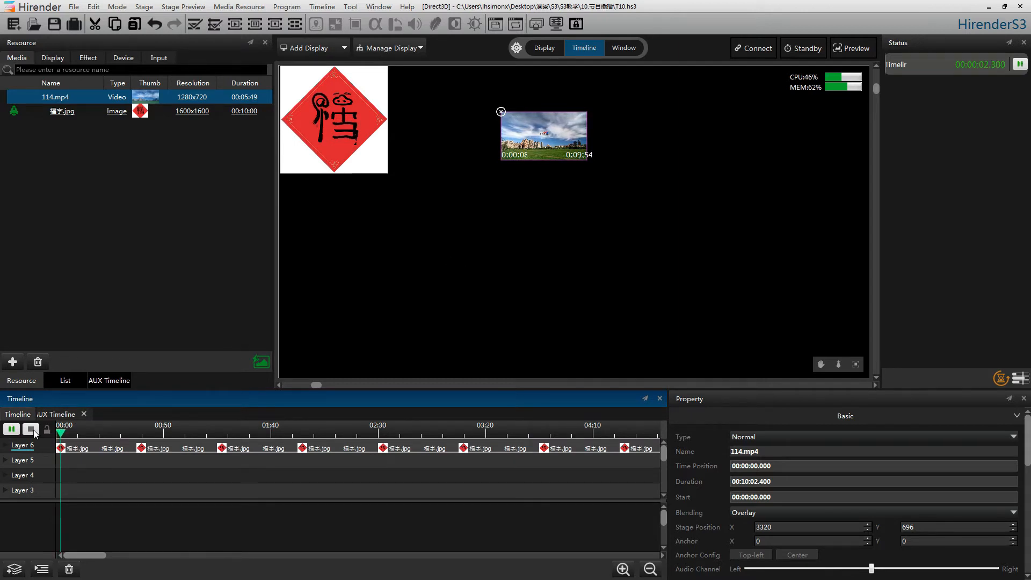
click(31, 430)
click(11, 429)
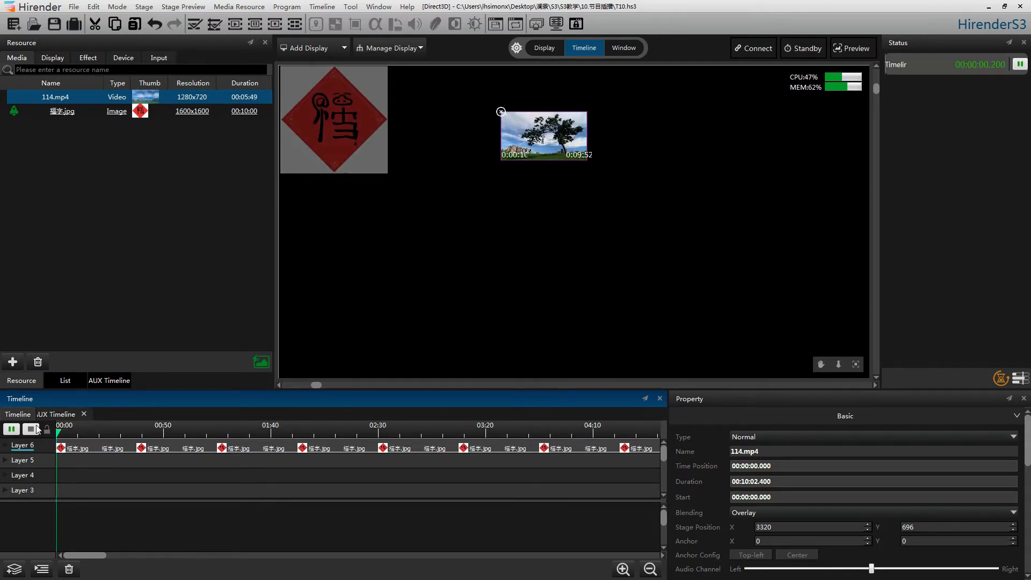
click(60, 415)
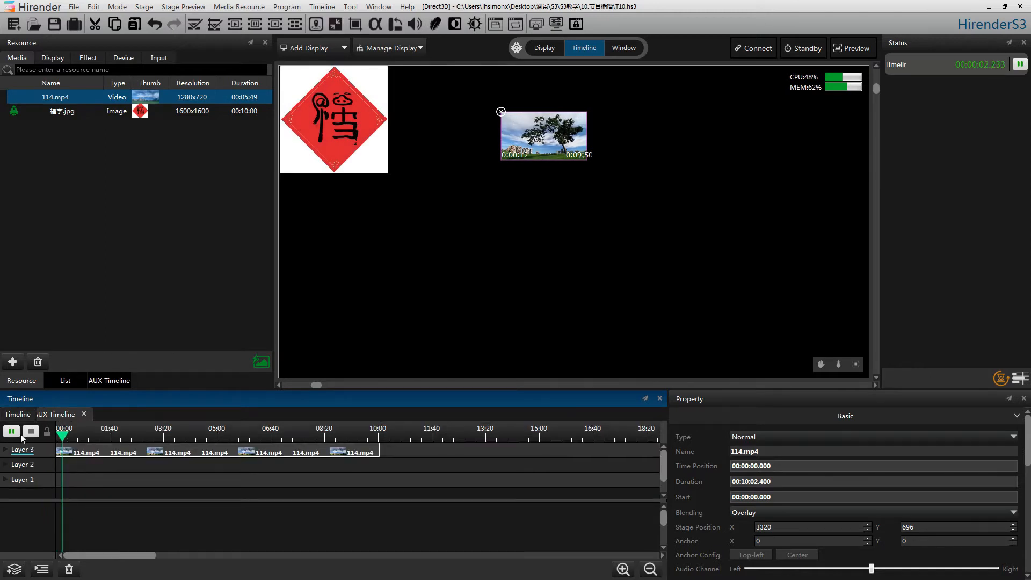
click(30, 431)
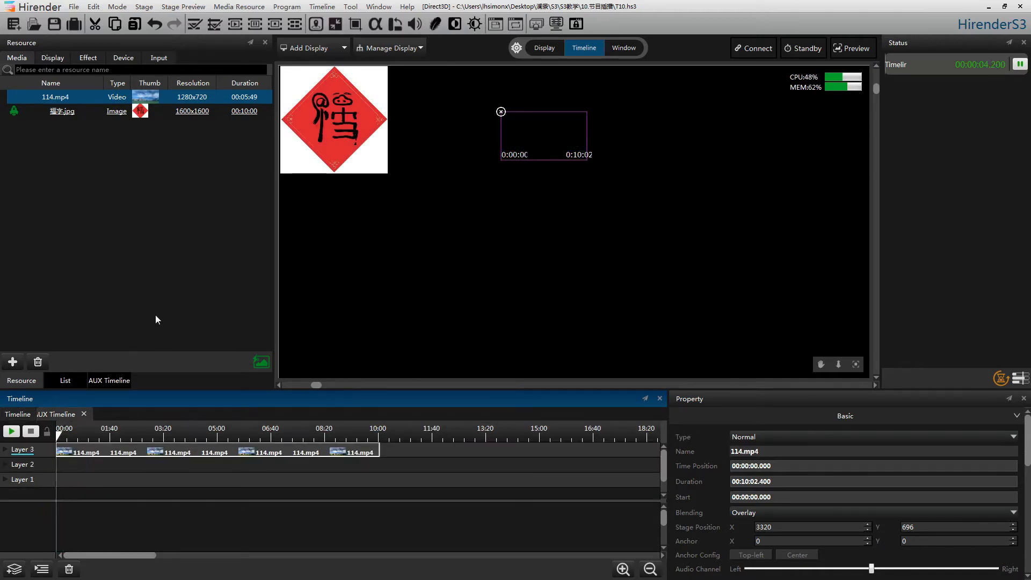
Step: Set the shortcut trigger of AUX Timeline 1 to a, test it by starting playback with it, and stop the timeline
click(107, 380)
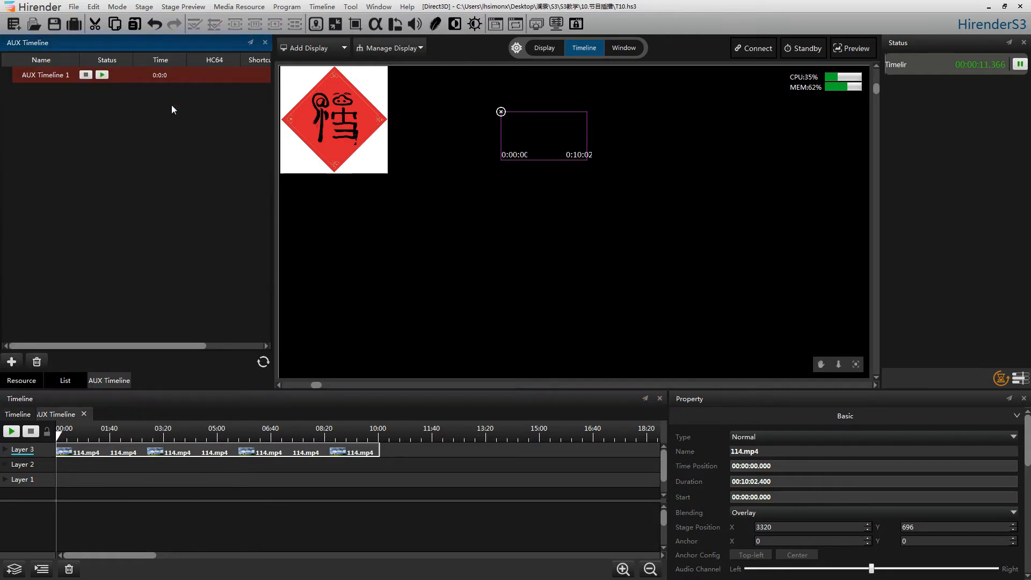
right_click(179, 73)
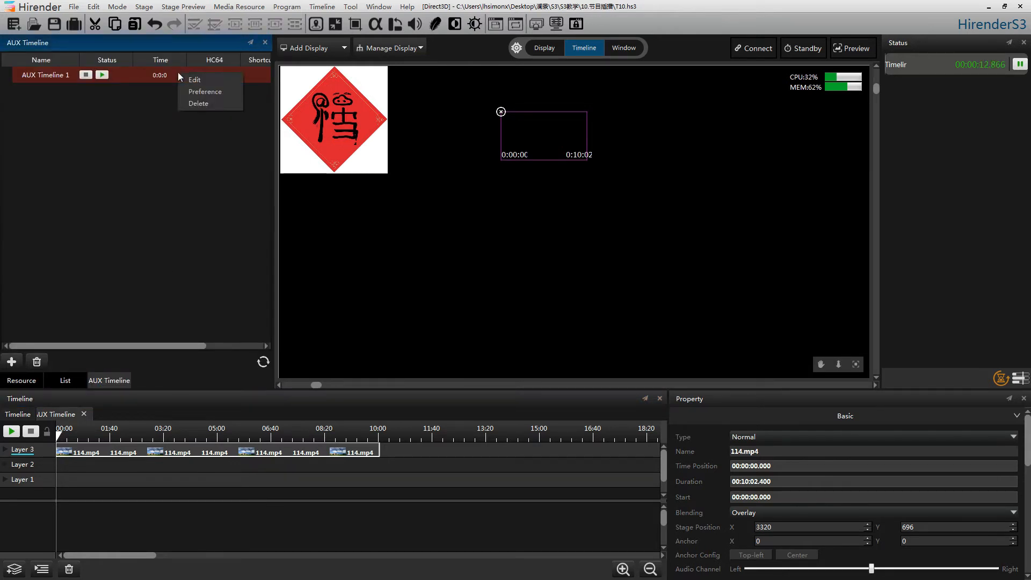
click(211, 90)
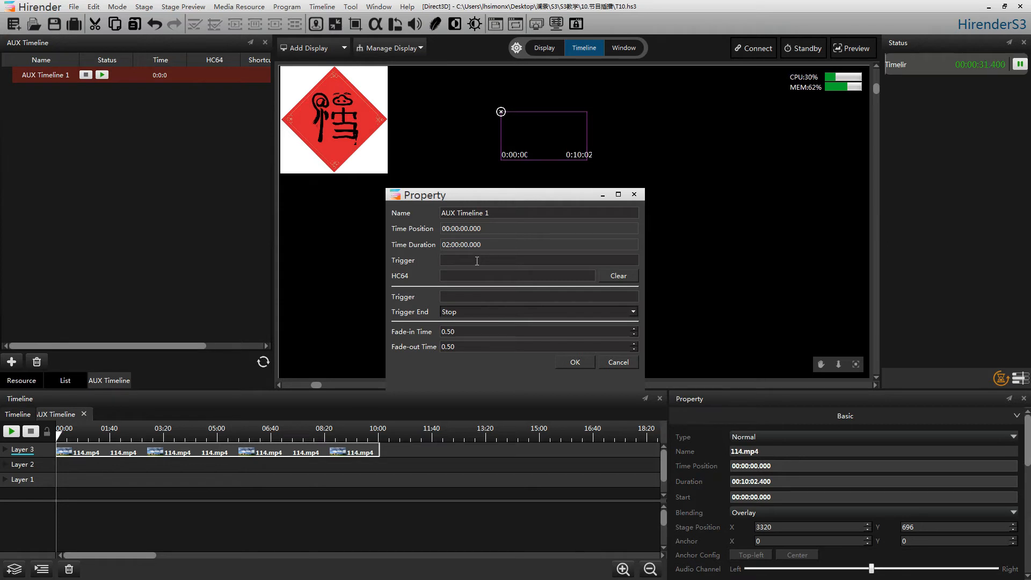
text(a)
click(574, 362)
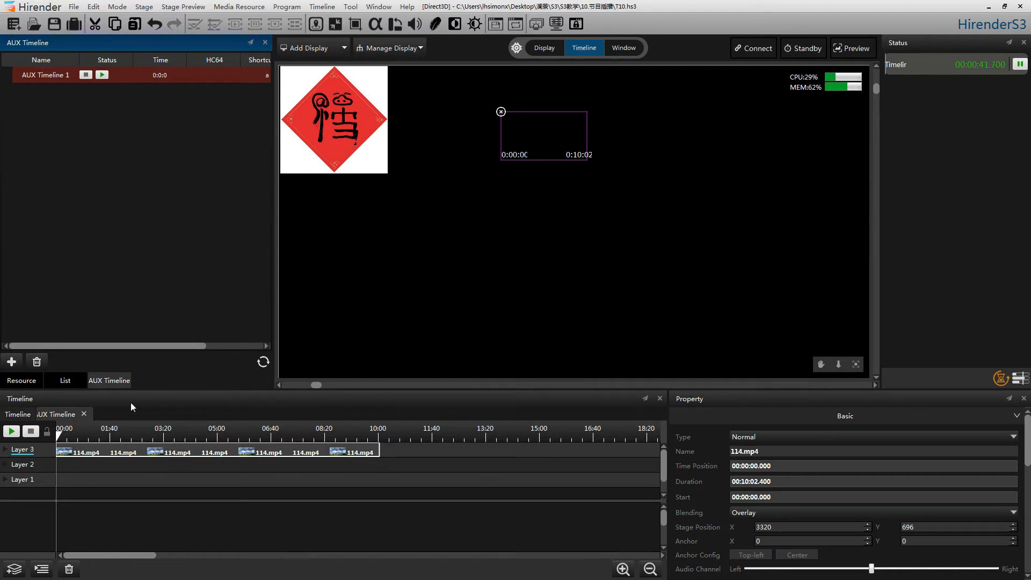
key(a)
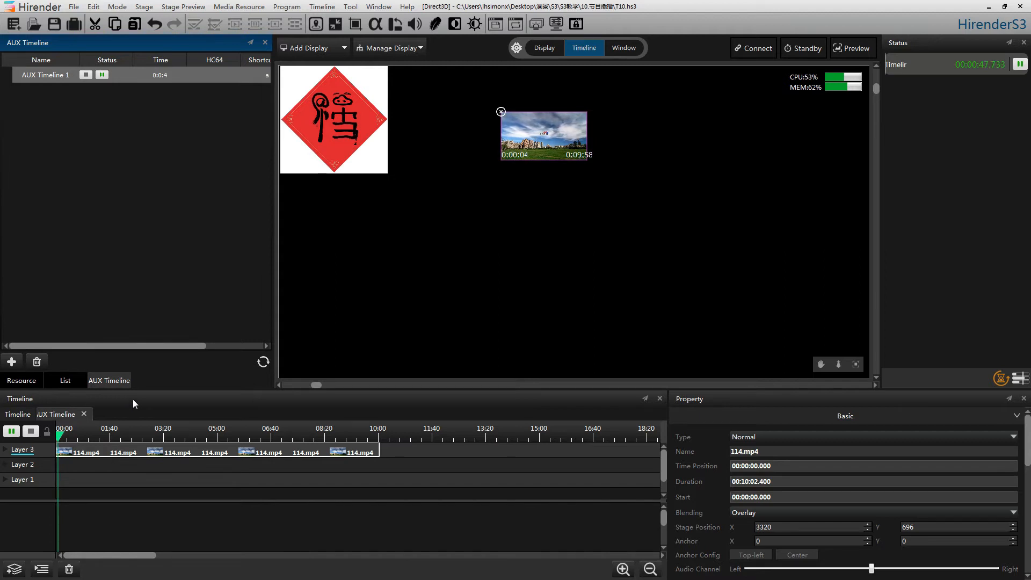
click(25, 435)
Step: Clear the shortcut trigger from the properties of AUX Timeline 1
right_click(175, 79)
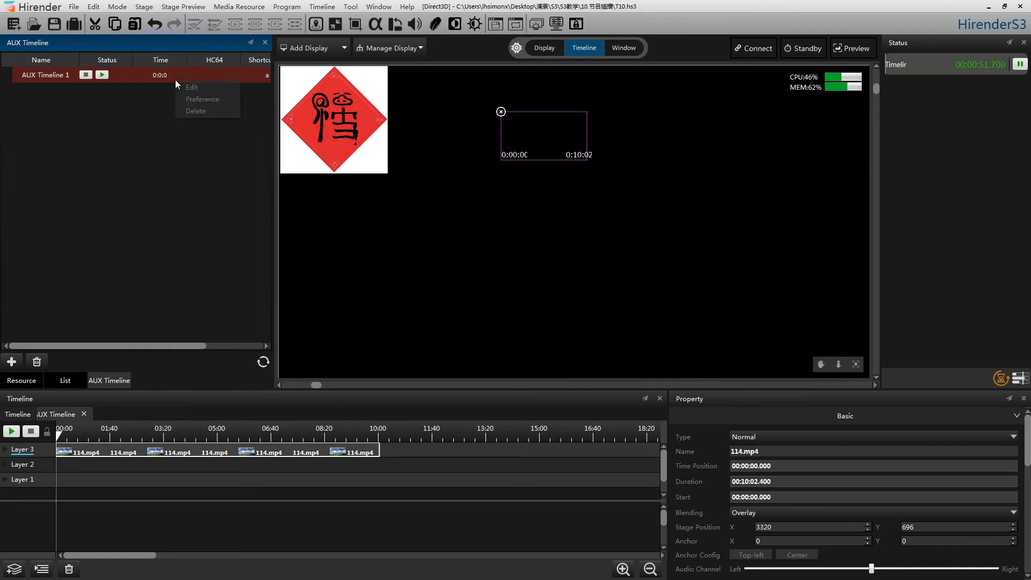
click(193, 99)
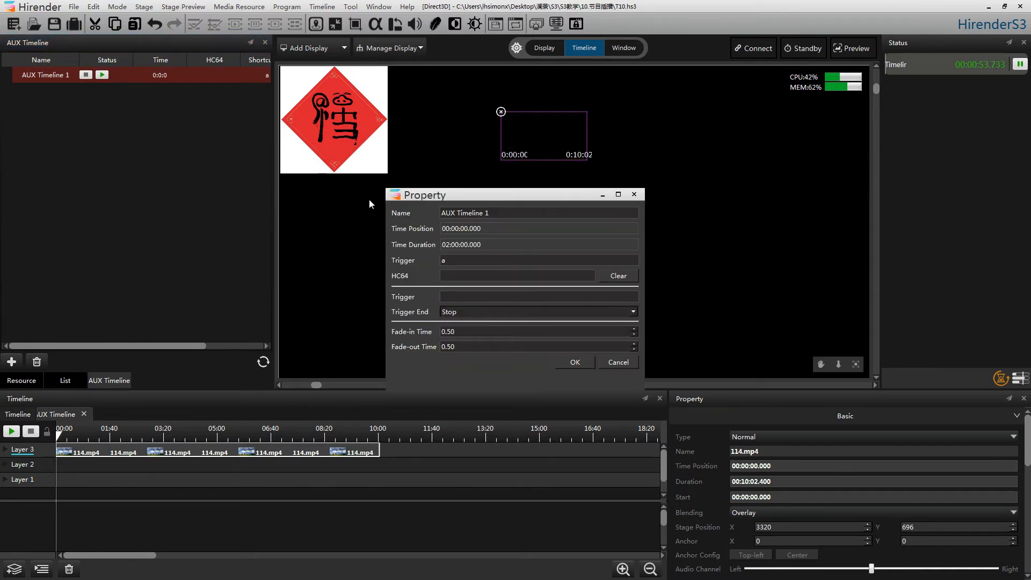
click(470, 263)
key(BackSpace)
click(579, 363)
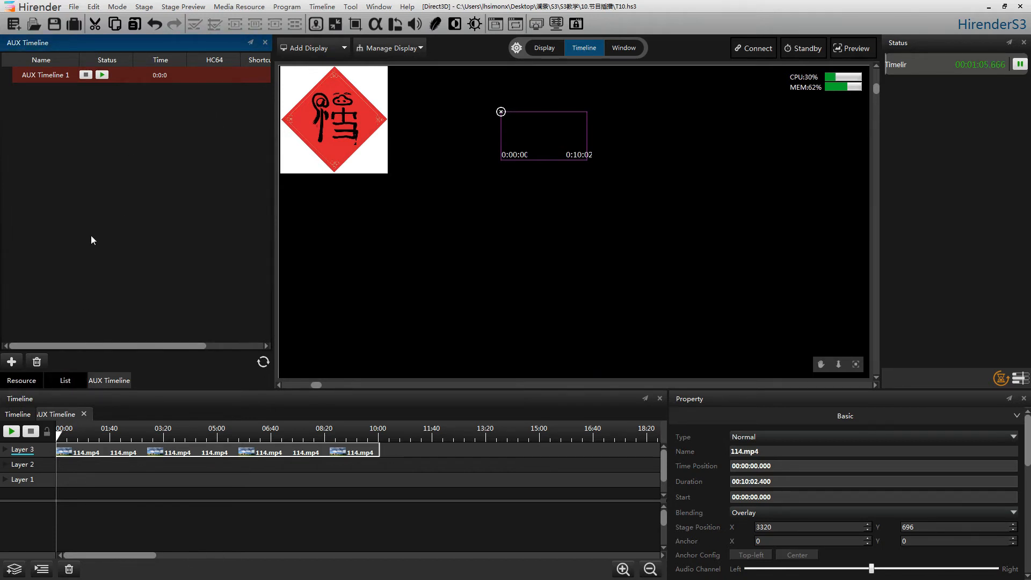
Step: Add a normal input resource named f1, keeping its limit at 1
click(21, 380)
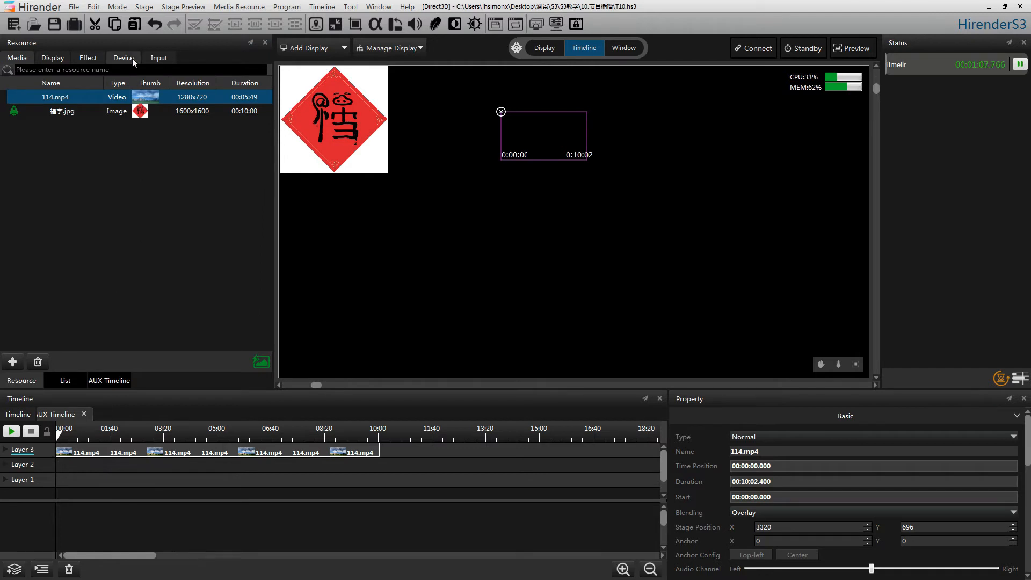
click(156, 59)
click(12, 362)
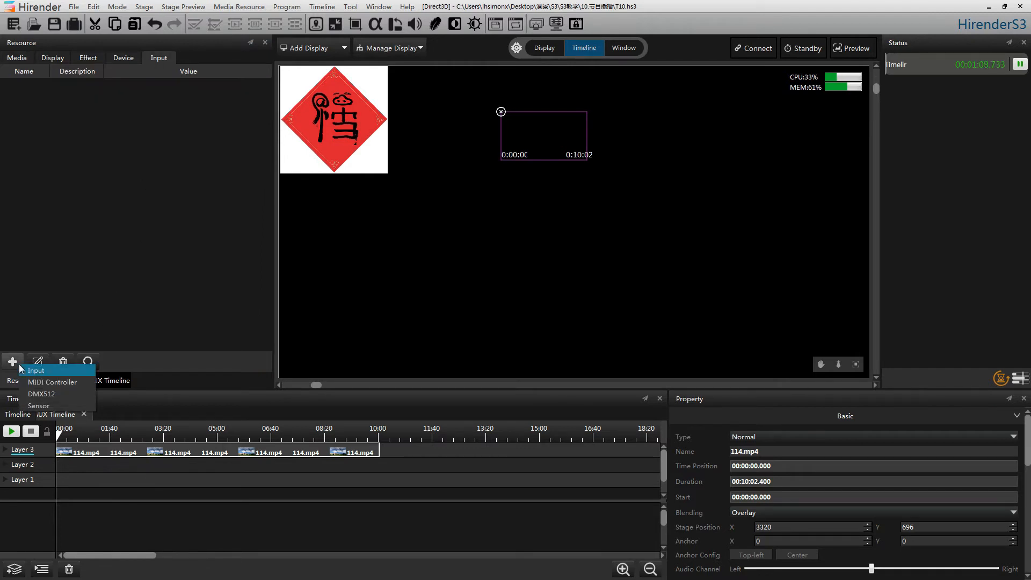
click(32, 372)
click(512, 280)
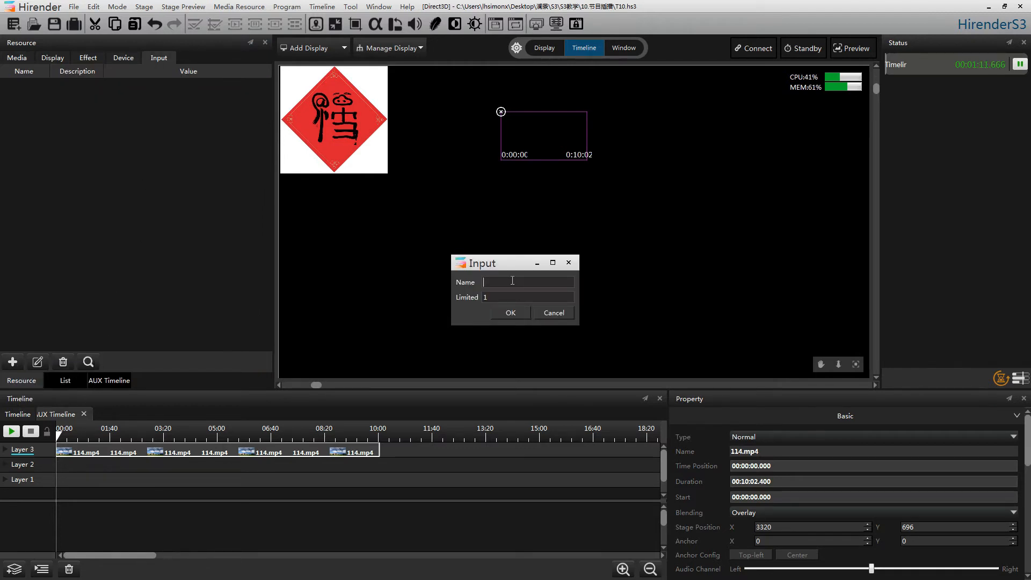
text(f1)
click(509, 313)
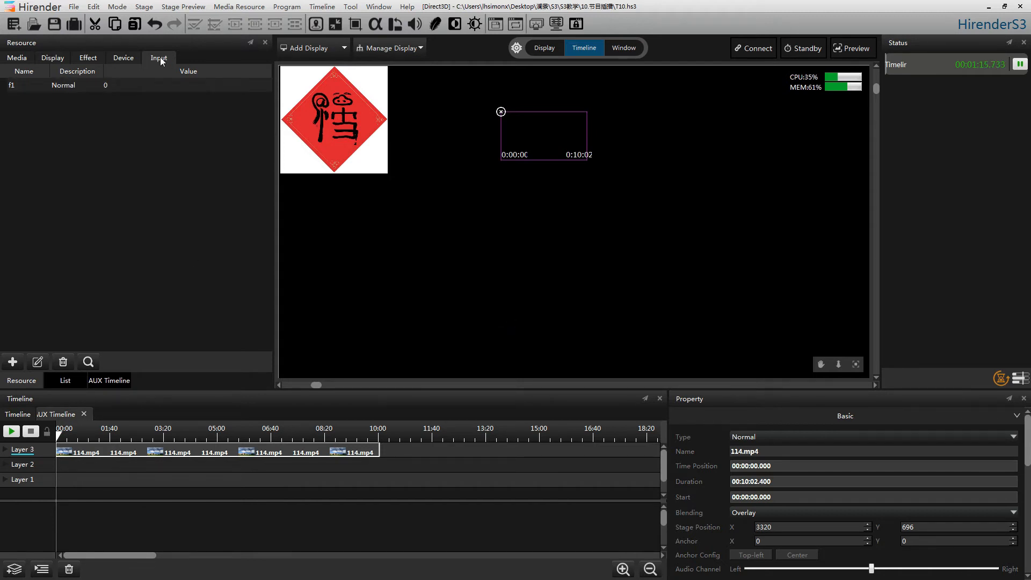
Step: Give AUX Timeline 1 the trigger condition f1>0.5 with Stop as its trigger end action
click(108, 382)
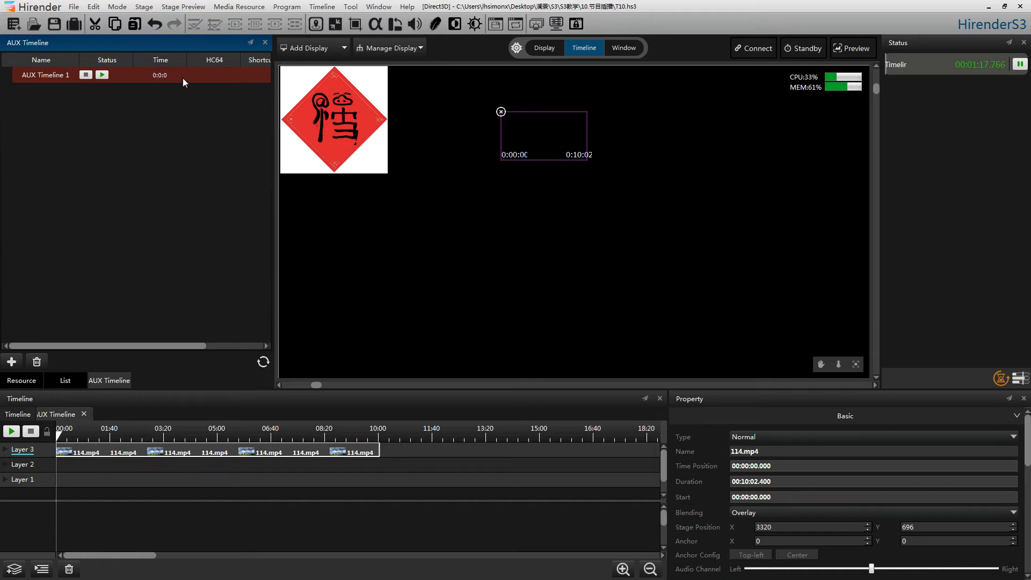
right_click(183, 78)
click(208, 98)
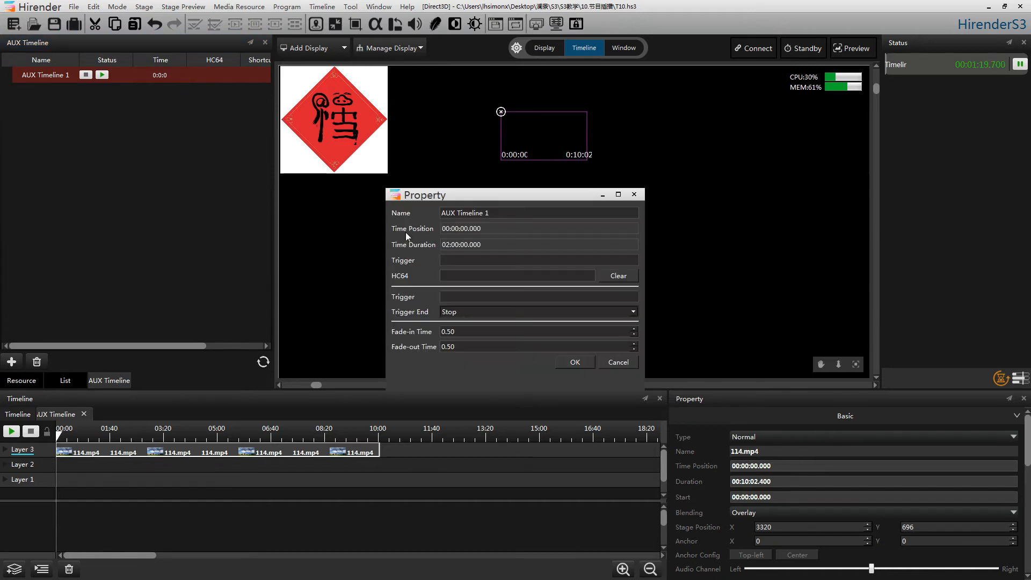
click(457, 297)
text(f1>0.5)
click(604, 312)
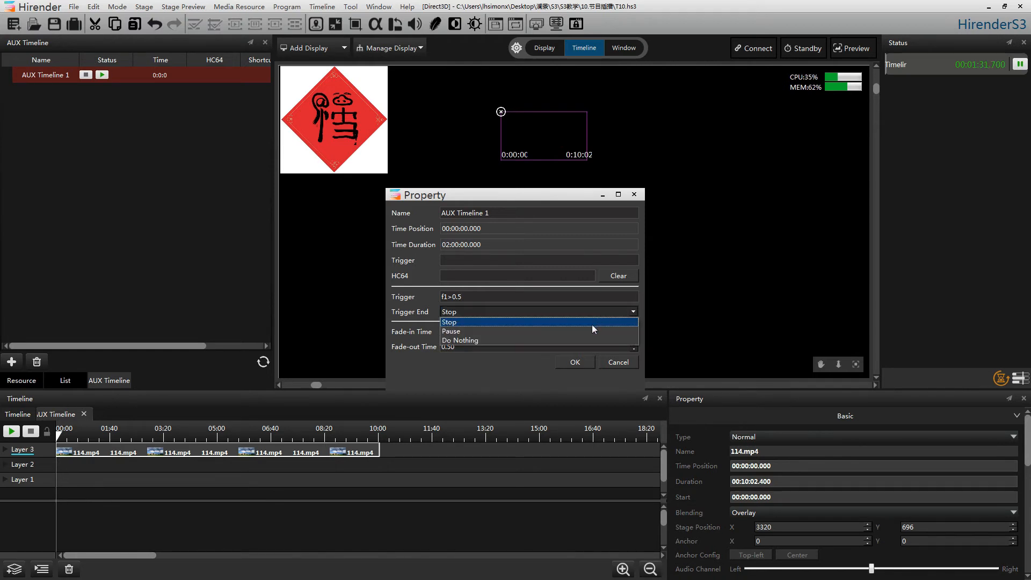
click(592, 324)
click(575, 363)
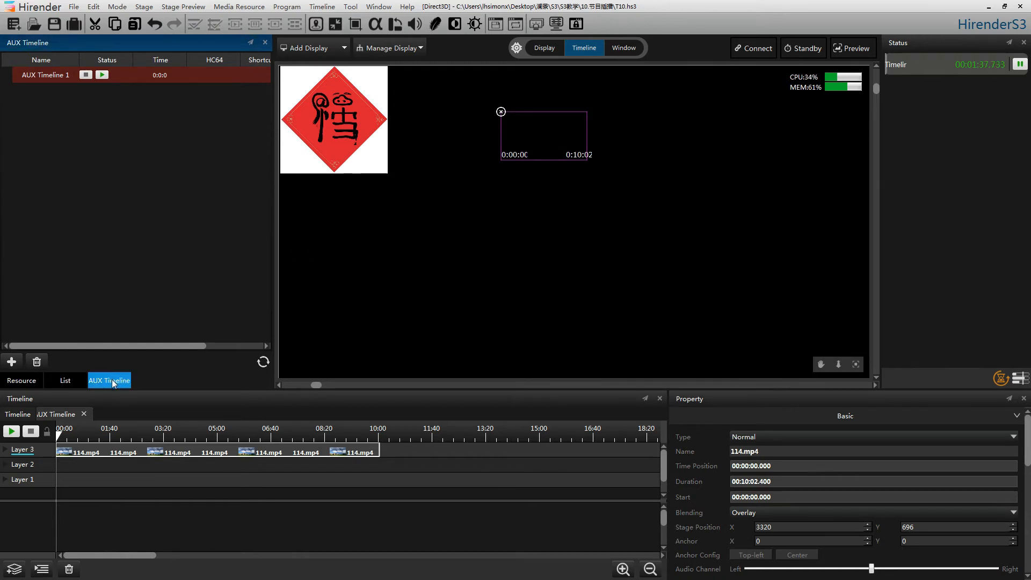
Step: Undock the AUX Timeline list and place it over the far side of the stage, with the input resources showing alongside
mouse_move(112, 380)
mouse_down()
mouse_move(372, 245)
mouse_move(116, 360)
mouse_up()
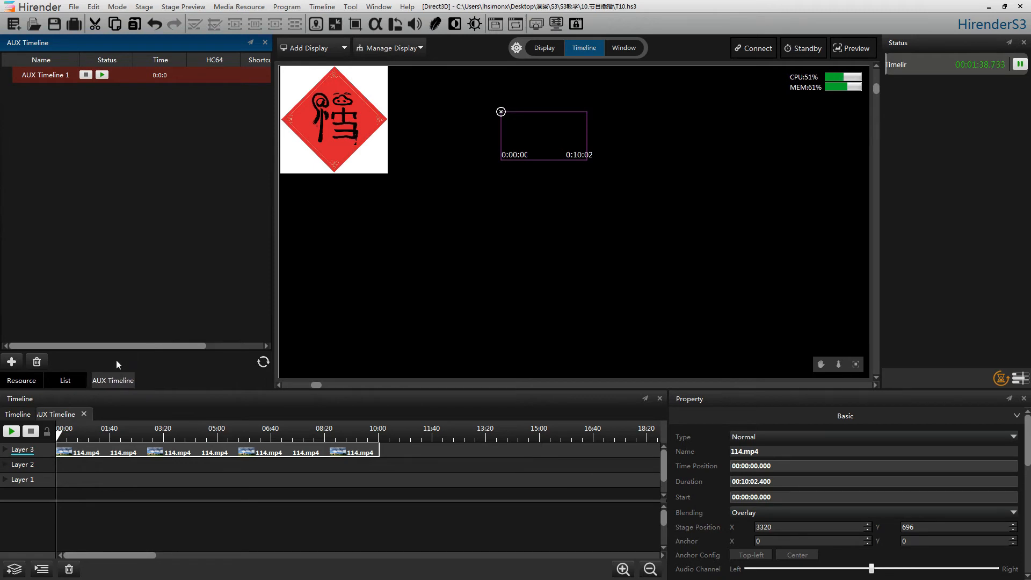
click(252, 42)
drag(107, 41, 881, 49)
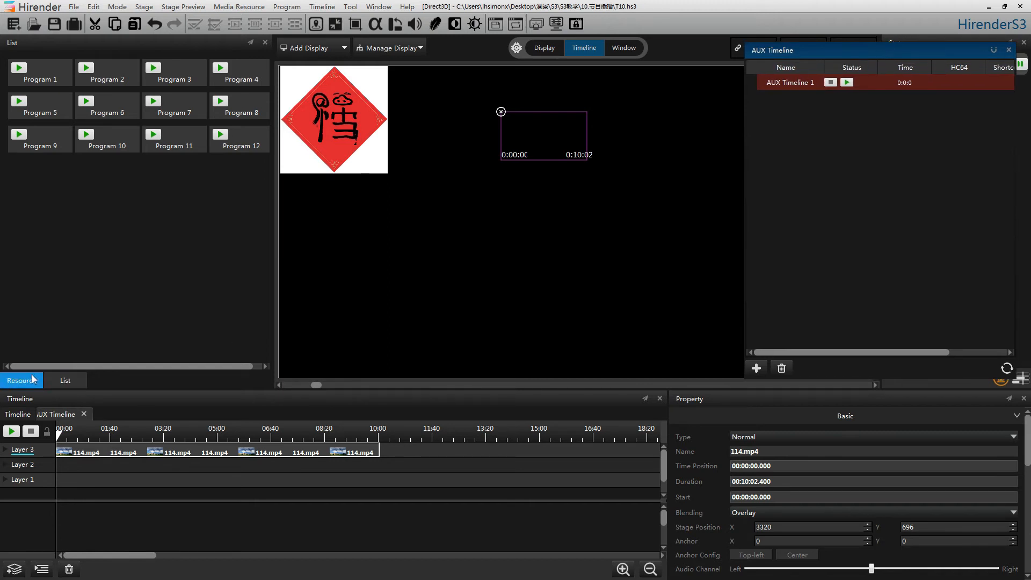
click(12, 377)
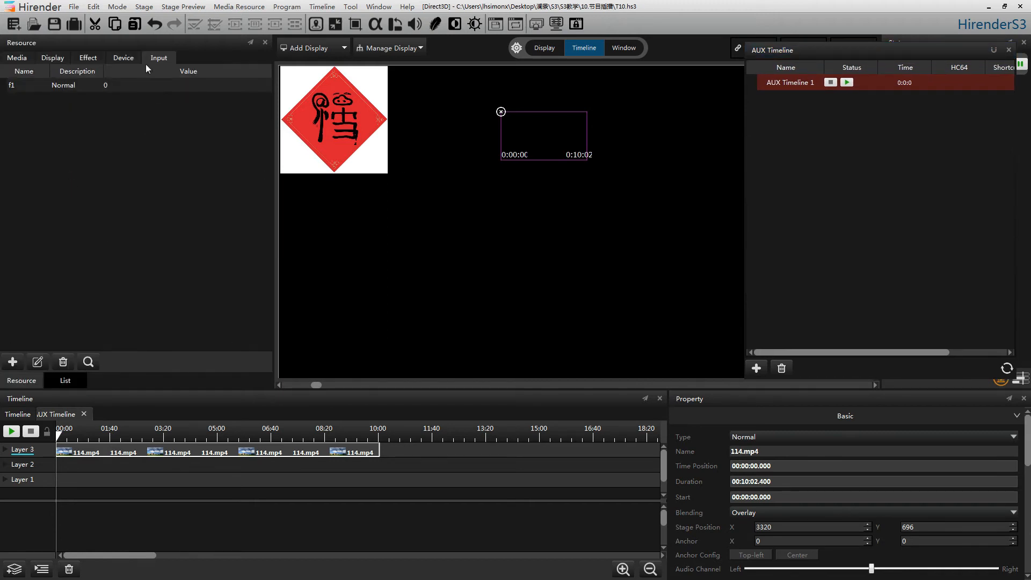
Step: Test the trigger by raising f1 to about 0.6 and then about 0.8, and stop AUX Timeline 1
click(101, 88)
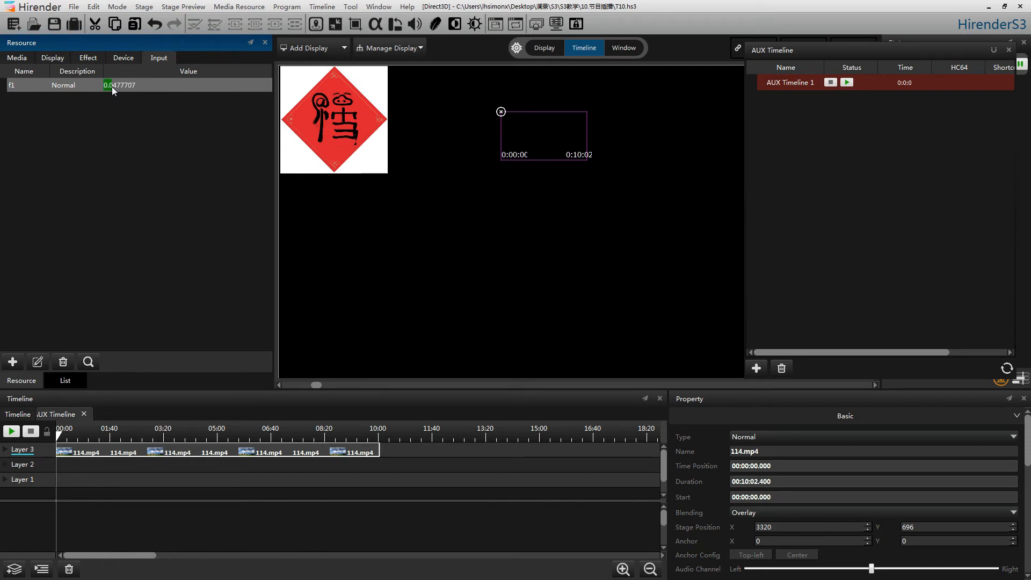
drag(114, 86, 109, 89)
drag(149, 87, 205, 86)
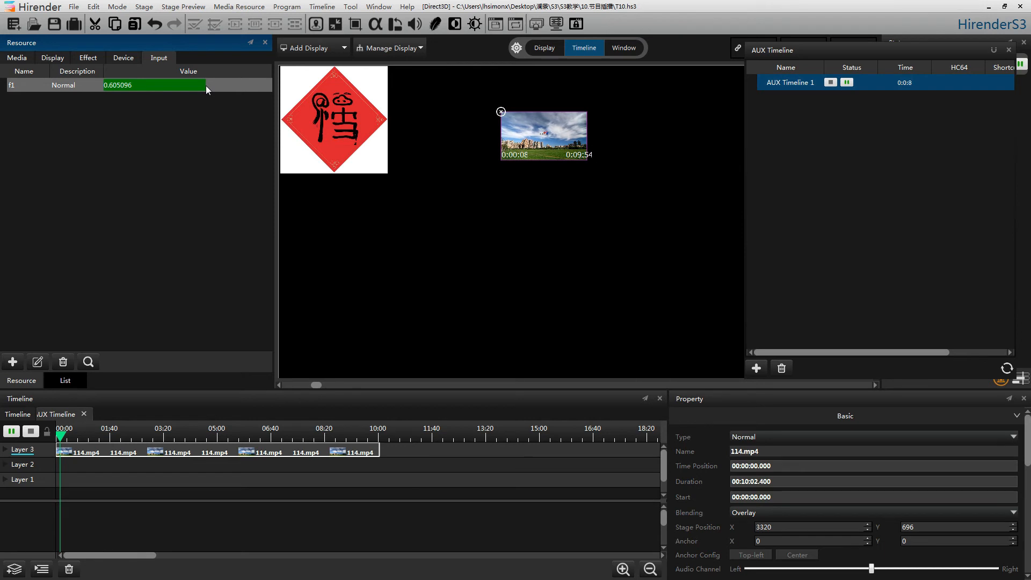
drag(205, 86, 239, 80)
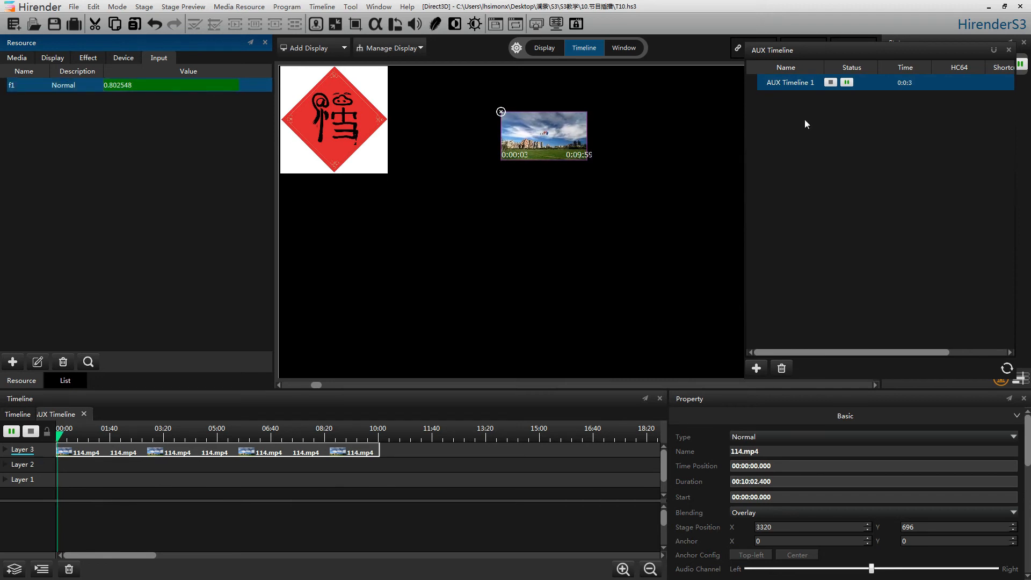
click(835, 84)
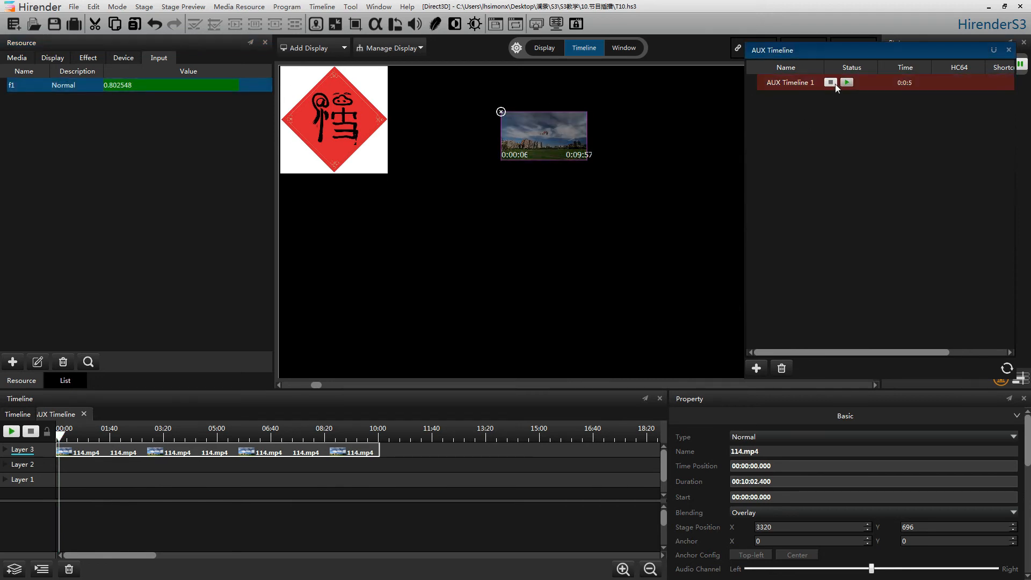
Step: Set AUX Timeline 1's trigger end action to Pause and test it with f1 at about 0.73 and then about 0.4
right_click(873, 80)
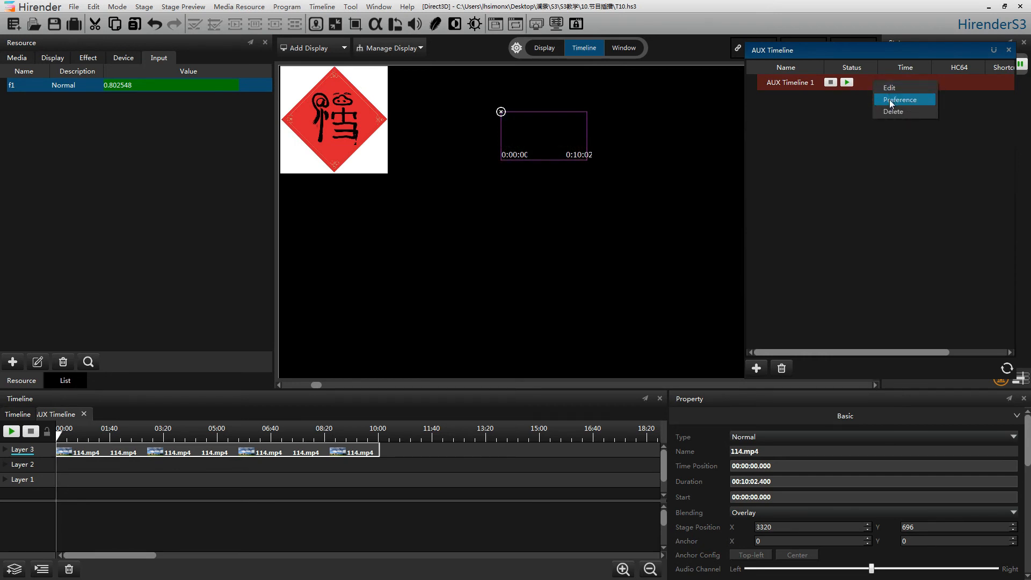
click(890, 100)
click(635, 312)
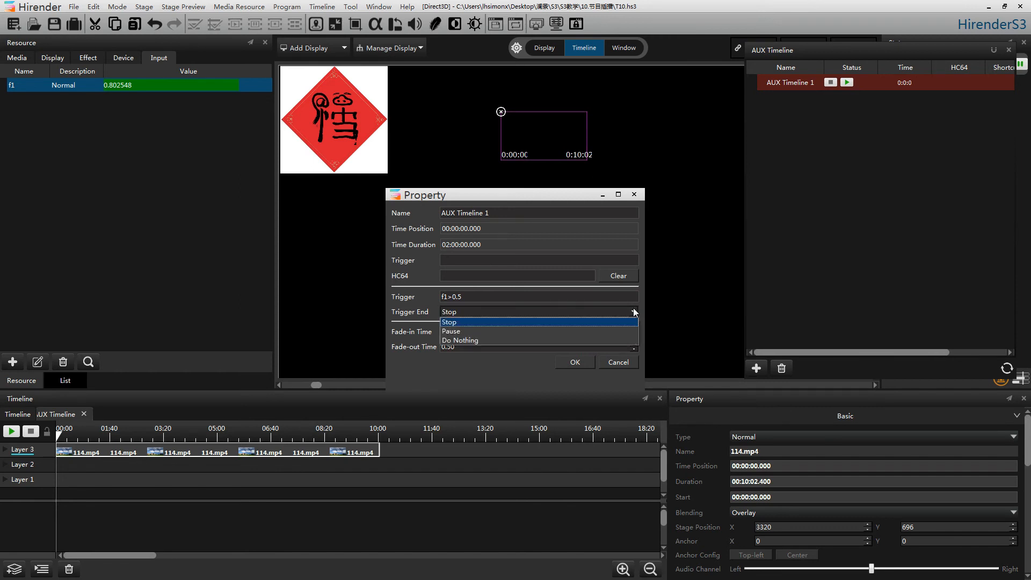
click(618, 328)
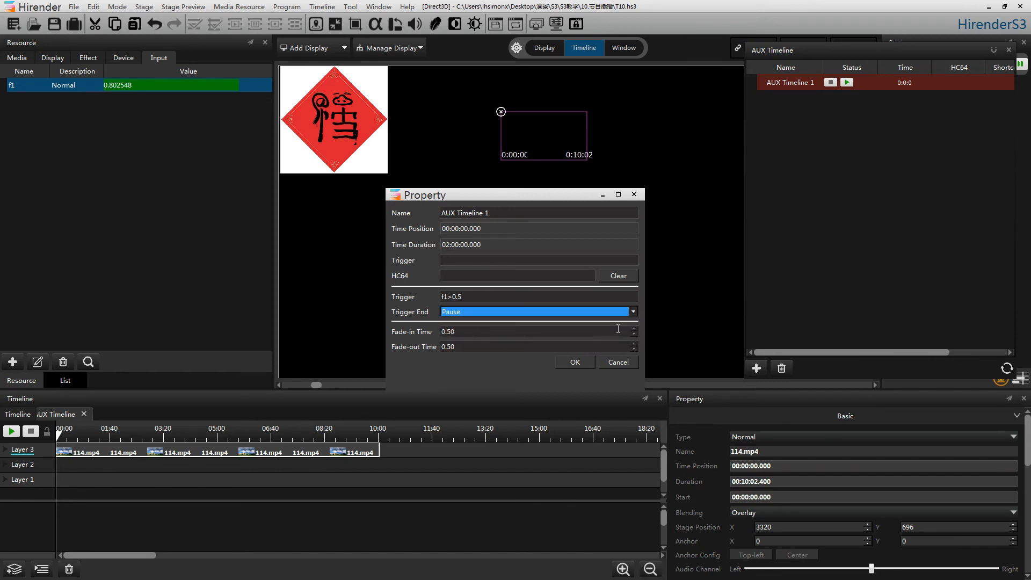
click(578, 362)
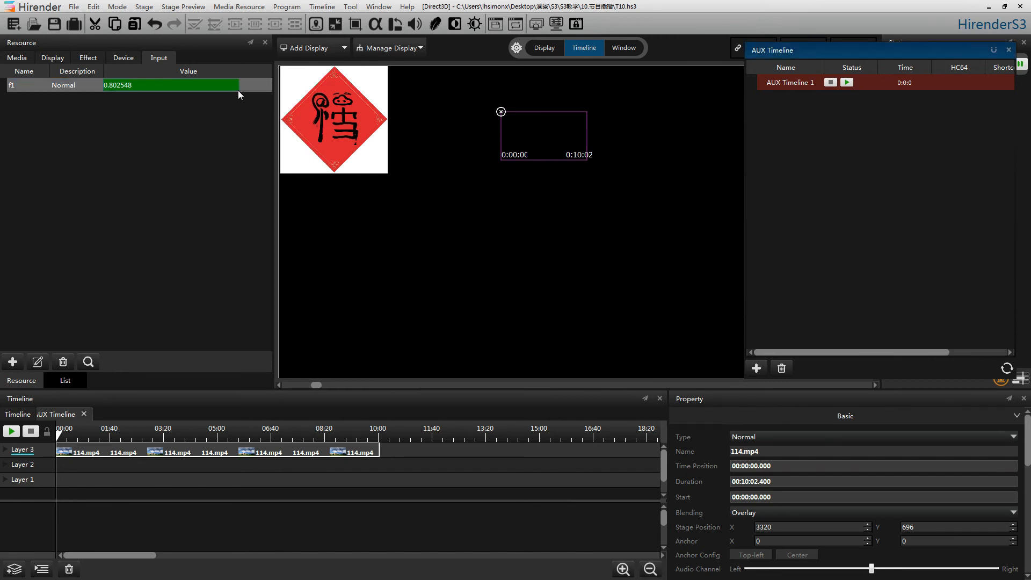
mouse_move(230, 85)
mouse_down()
mouse_move(134, 85)
mouse_move(230, 89)
mouse_up()
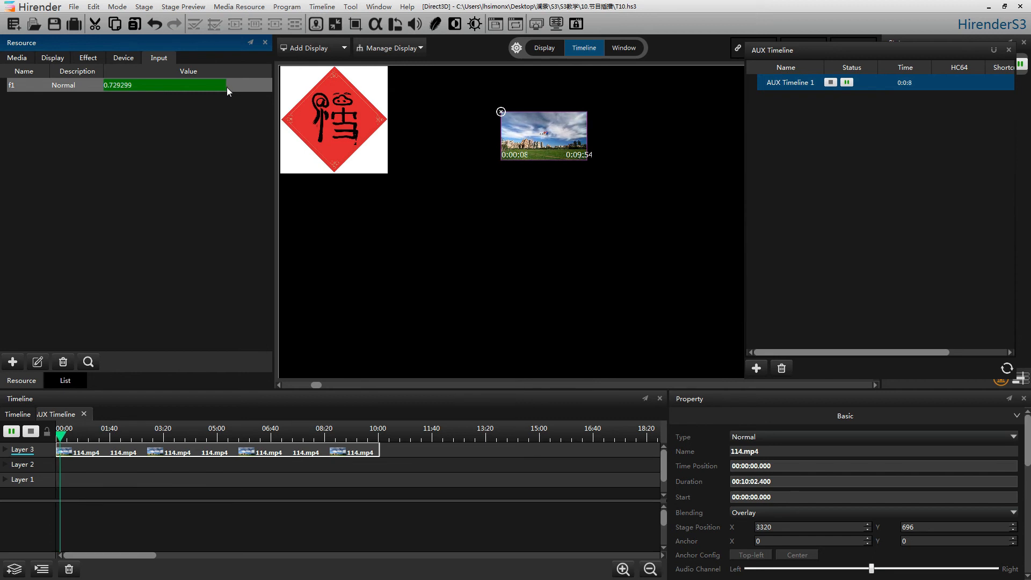
drag(227, 87, 172, 89)
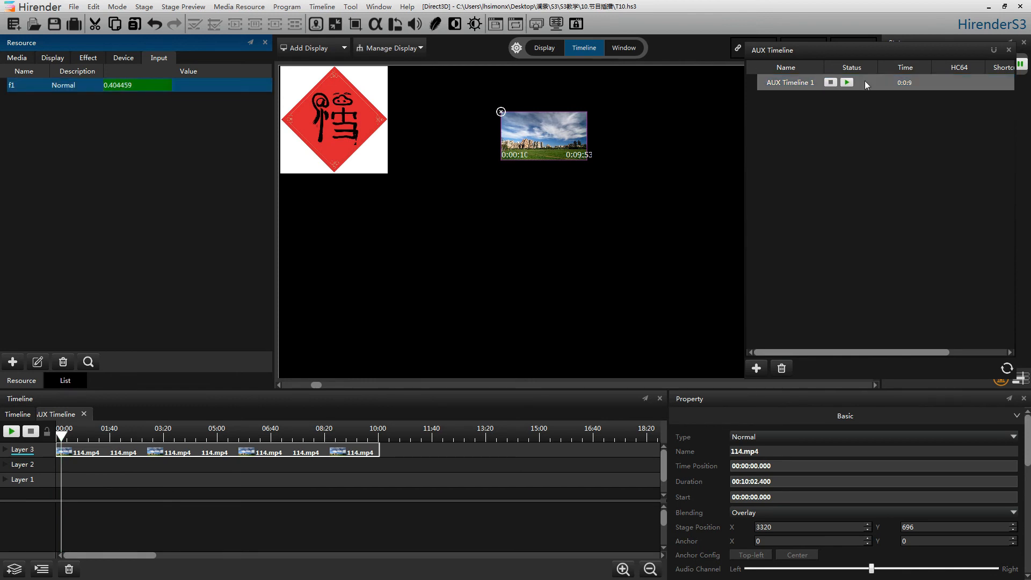
Step: Change the trigger end action of AUX Timeline 1 to Do Nothing
right_click(892, 82)
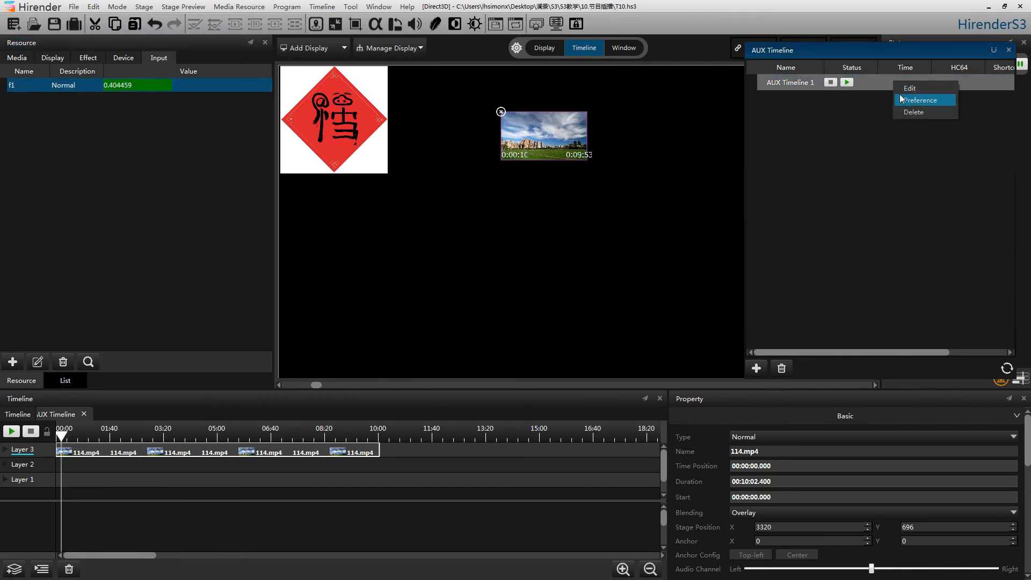
click(902, 100)
click(633, 313)
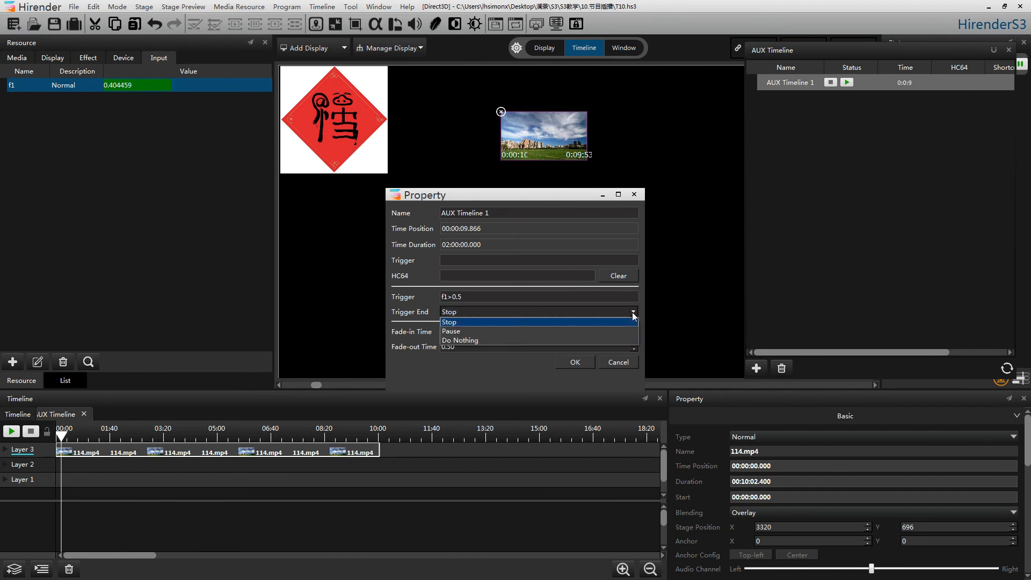
click(601, 340)
click(581, 364)
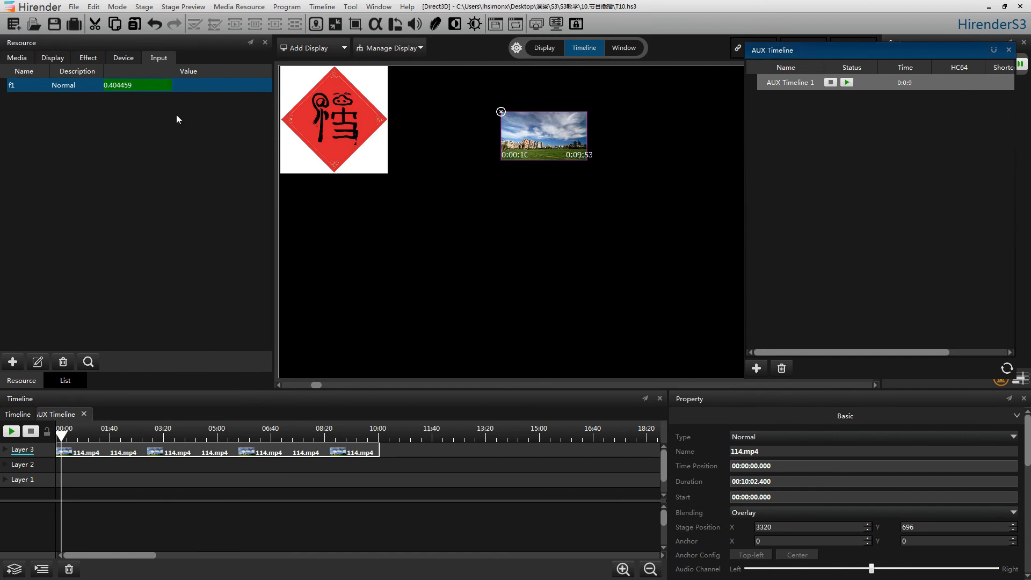
Step: Test the trigger by raising f1 to about 0.7 and lowering it to about 0.47, and stop AUX Timeline 1
drag(169, 86, 222, 89)
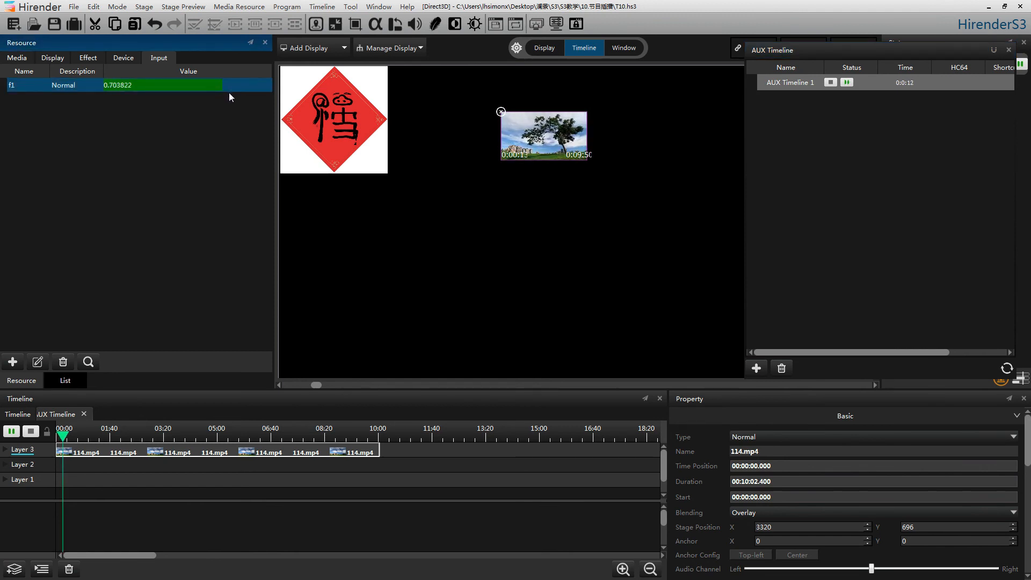
drag(229, 92, 183, 91)
click(831, 82)
Step: Set both the fade-in and fade-out times of AUX Timeline 1 to 1.00
right_click(875, 82)
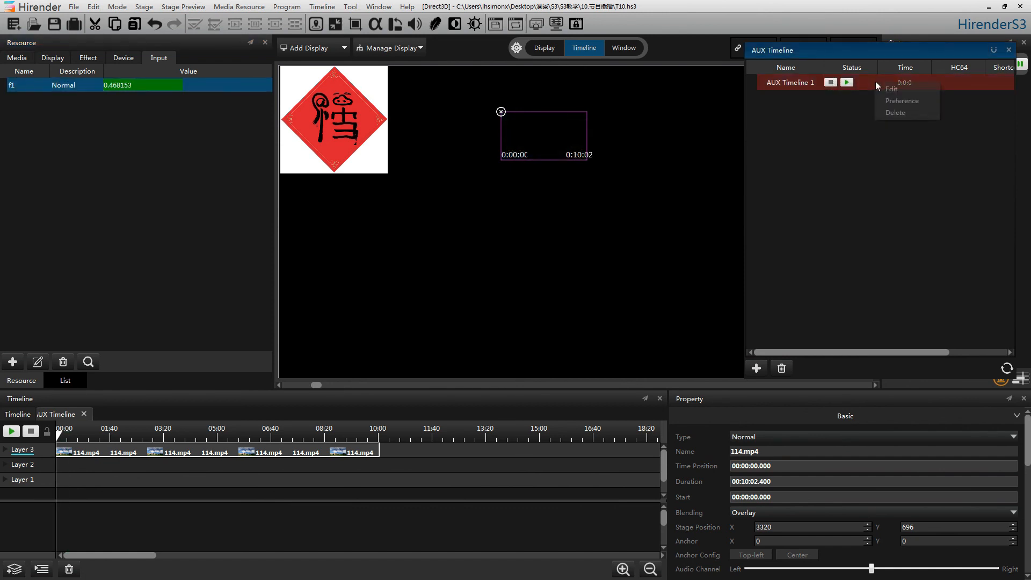
click(890, 101)
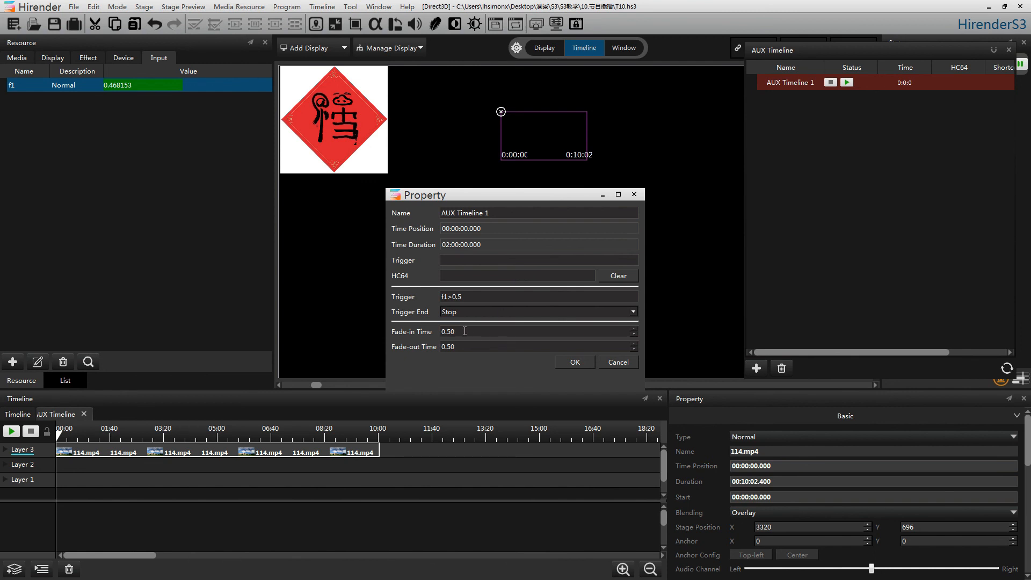
drag(469, 331, 408, 329)
text(1)
key(Tab)
text(1)
Step: Clear the input trigger condition of AUX Timeline 1 and choose Stop as its trigger end action
drag(564, 296, 299, 281)
key(BackSpace)
click(473, 312)
click(479, 322)
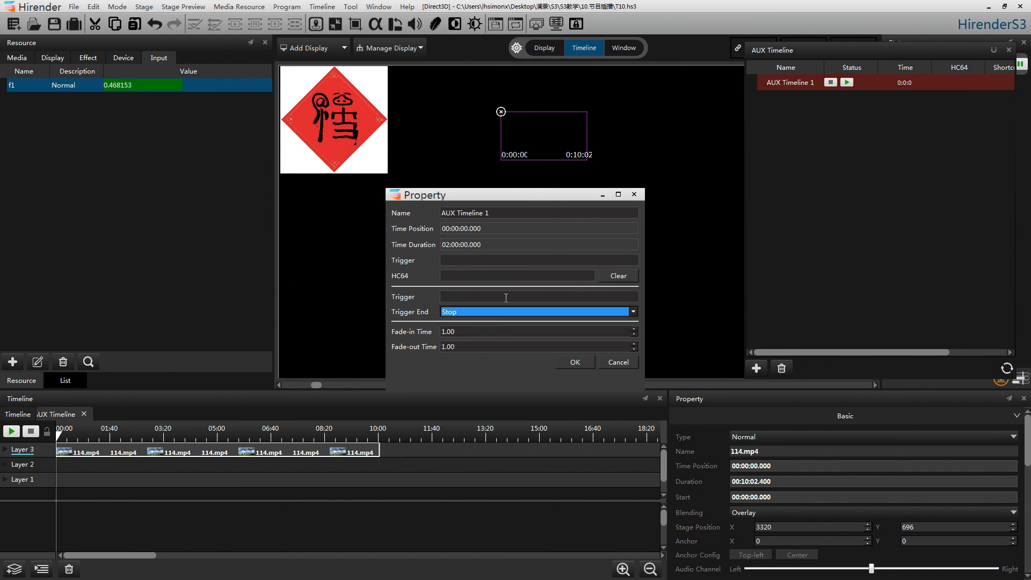
Step: Assign a as the shortcut trigger of AUX Timeline 1, then start its playback with that shortcut and stop it
click(501, 256)
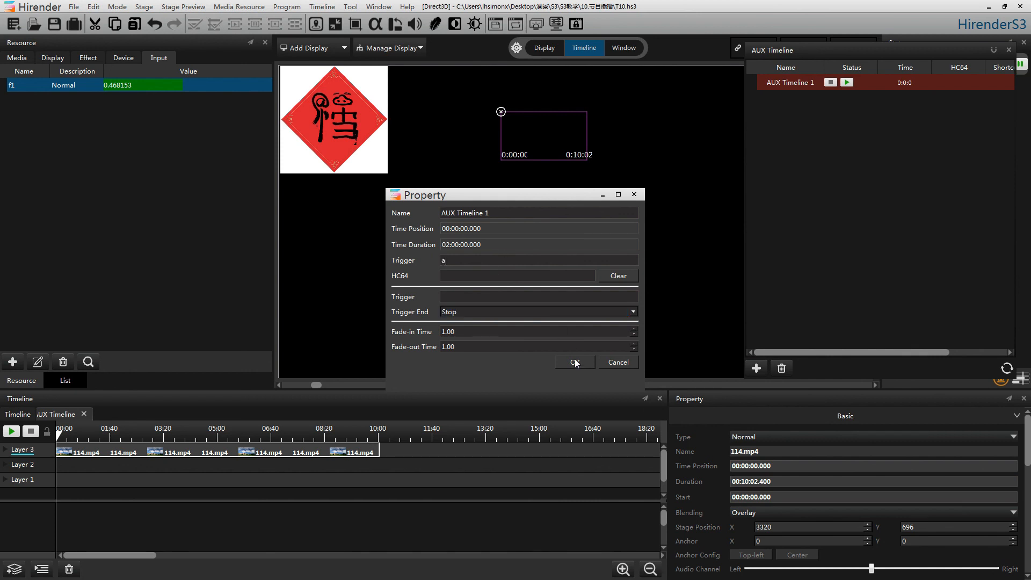
click(574, 362)
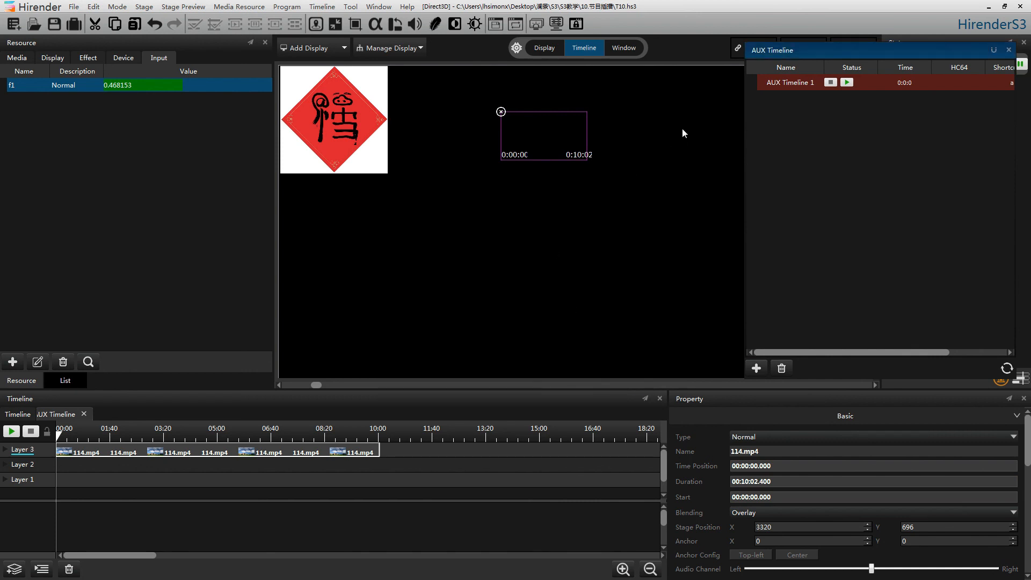
key(a)
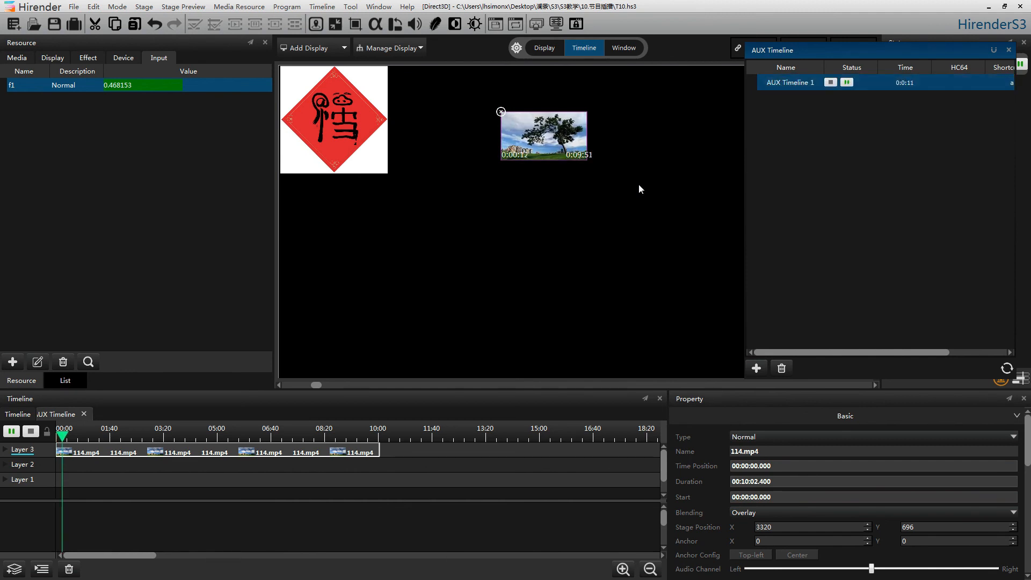
click(828, 82)
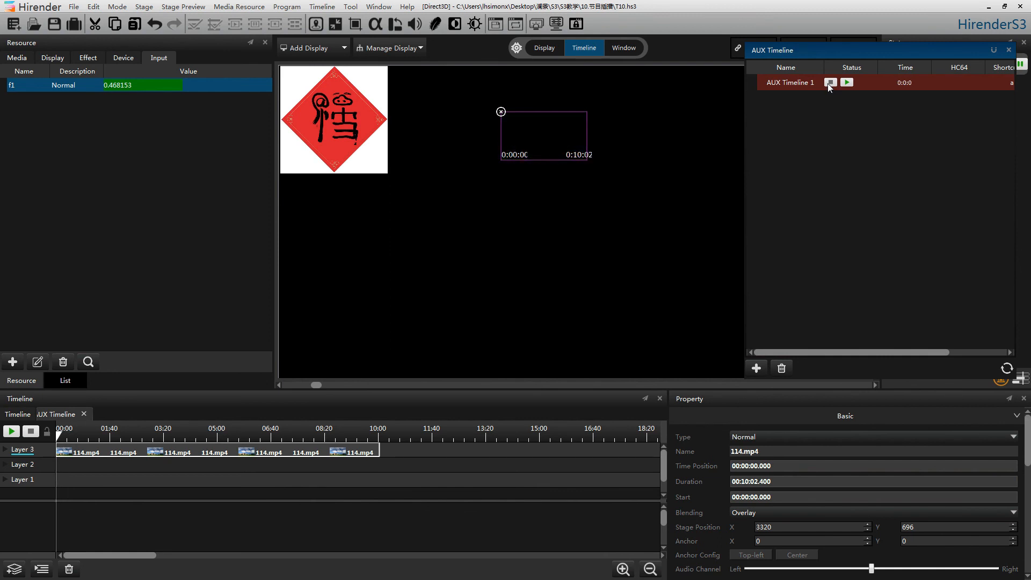